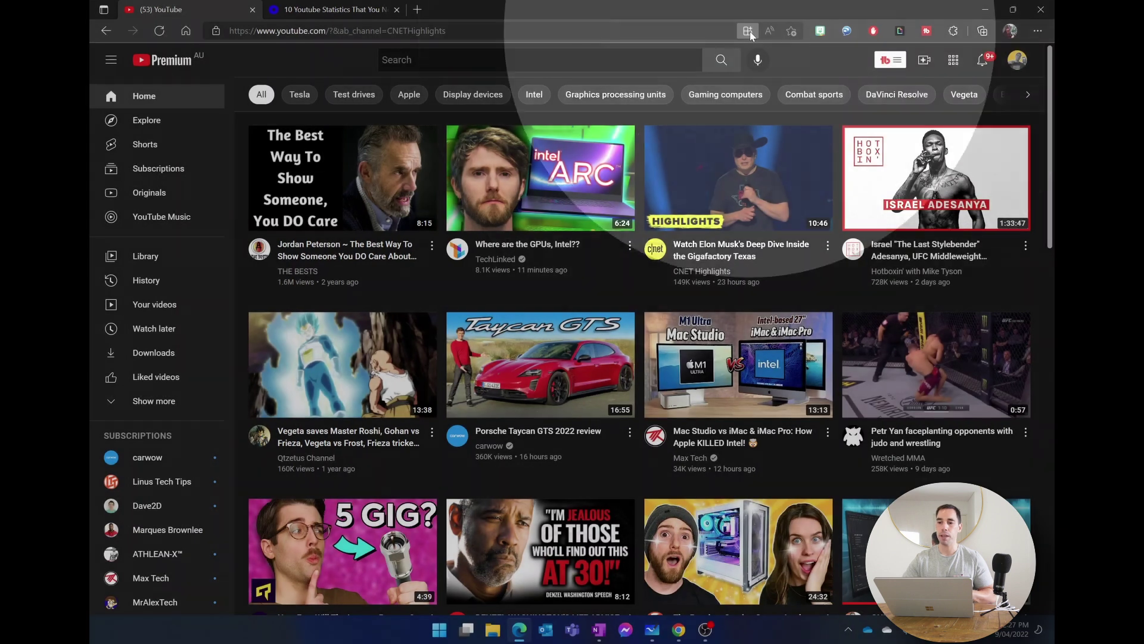
Install YouTube as an Edge app from the address bar's 'App available' prompt.
{"action": "left_click", "coordinate": [748, 31]}
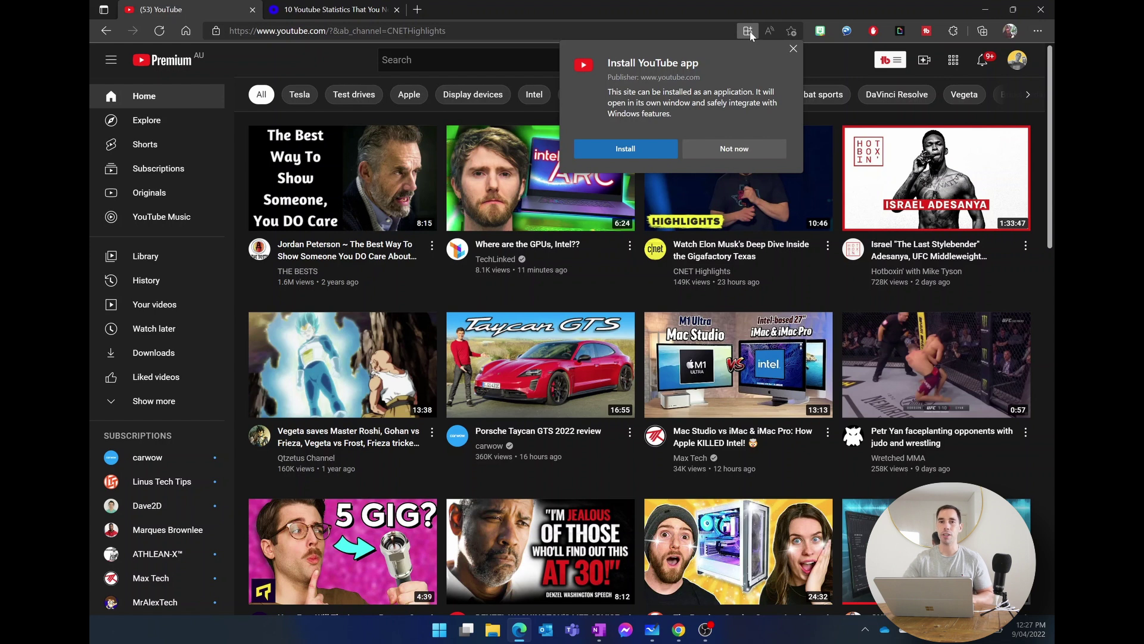
{"action": "left_click", "coordinate": [625, 147]}
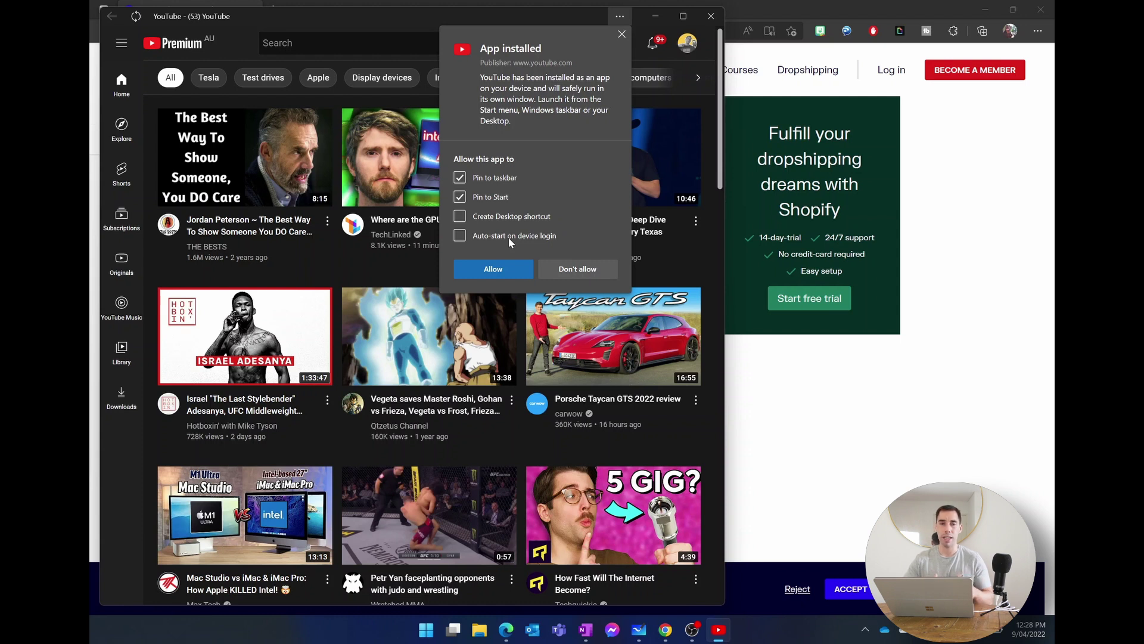
Allow pinning to taskbar and Start, maximize the YouTube app, then relaunch it from Start.
{"action": "left_click", "coordinate": [488, 270]}
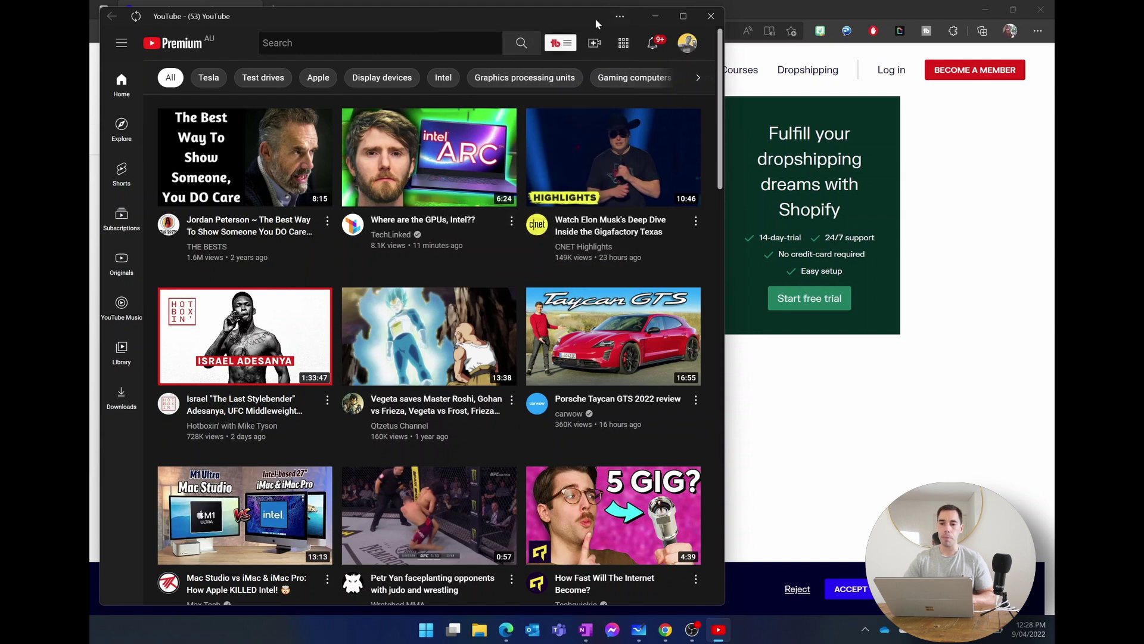
{"action": "left_click_drag", "start_coordinate": [593, 16], "coordinate": [651, 5]}
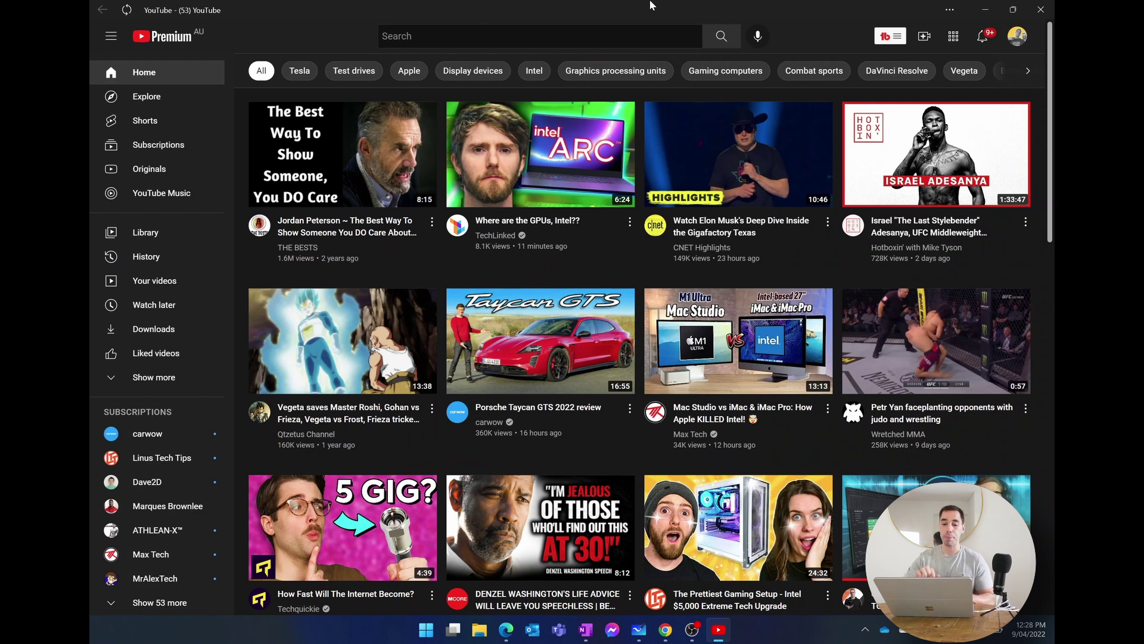
{"action": "left_click", "coordinate": [423, 635]}
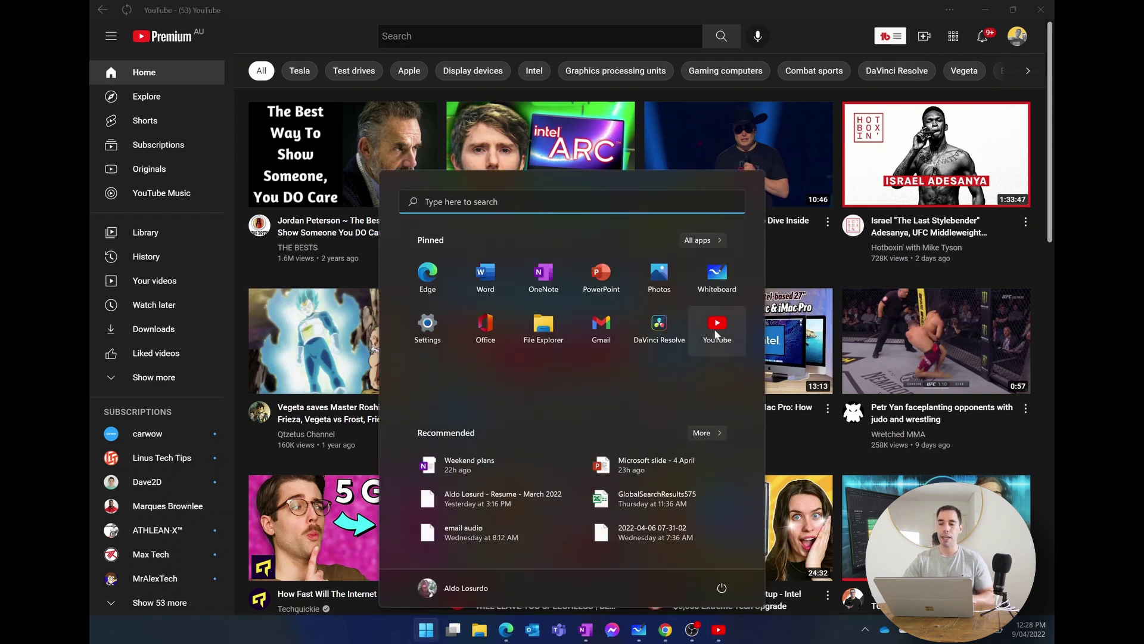
{"action": "left_click", "coordinate": [717, 334]}
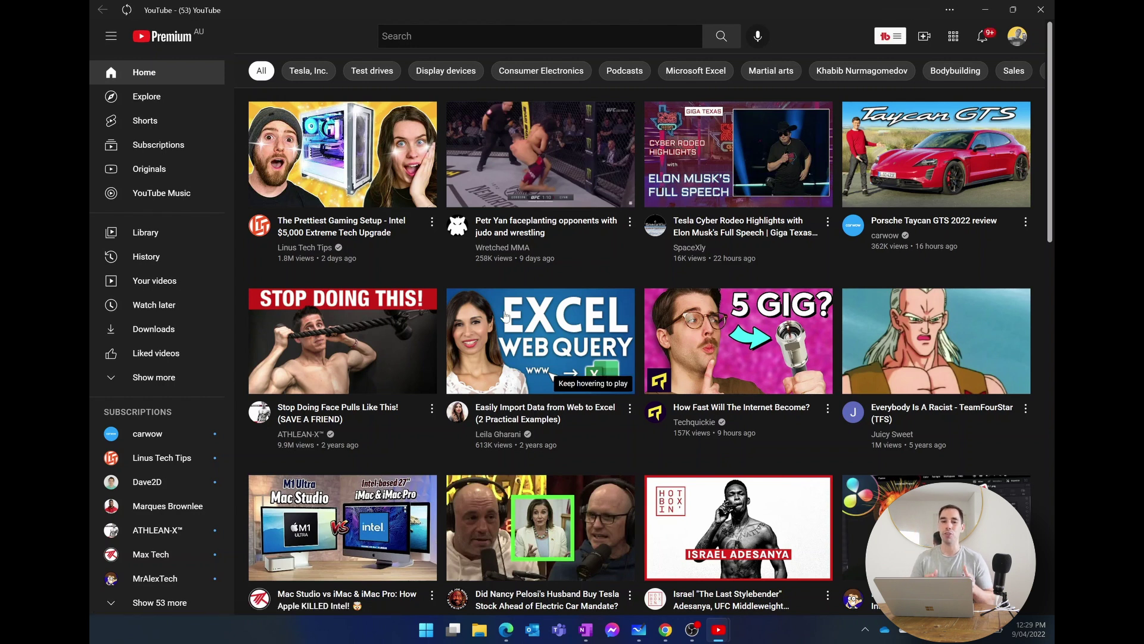
{"action": "mouse_move", "coordinate": [504, 315]}
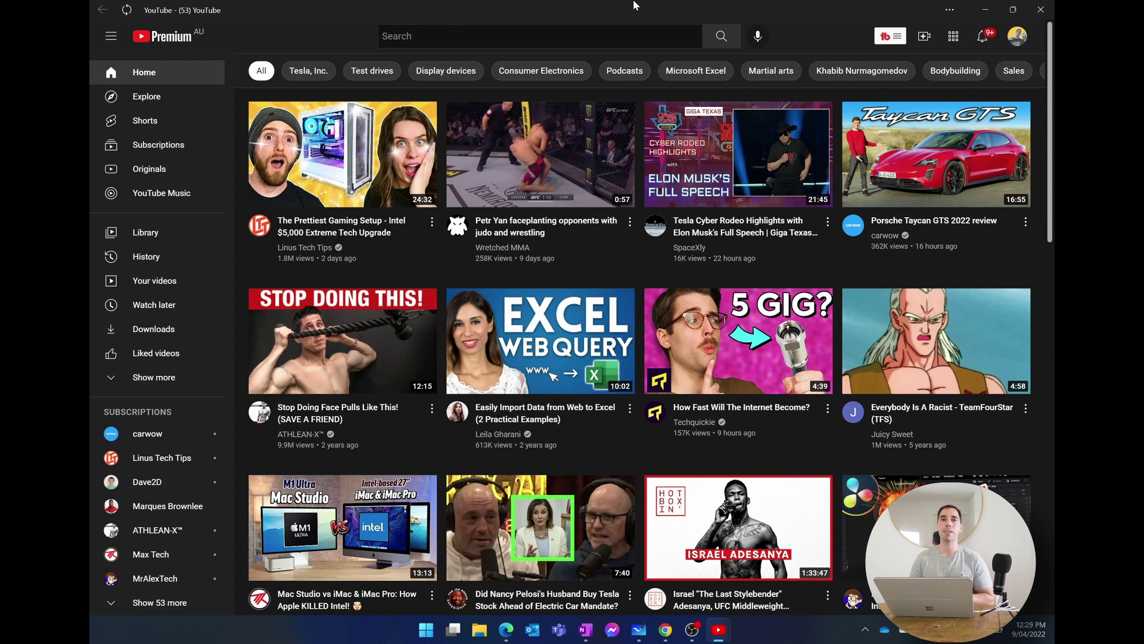
Switch to YouTube in Chrome and install it as a standalone desktop app.
{"action": "left_click", "coordinate": [671, 628]}
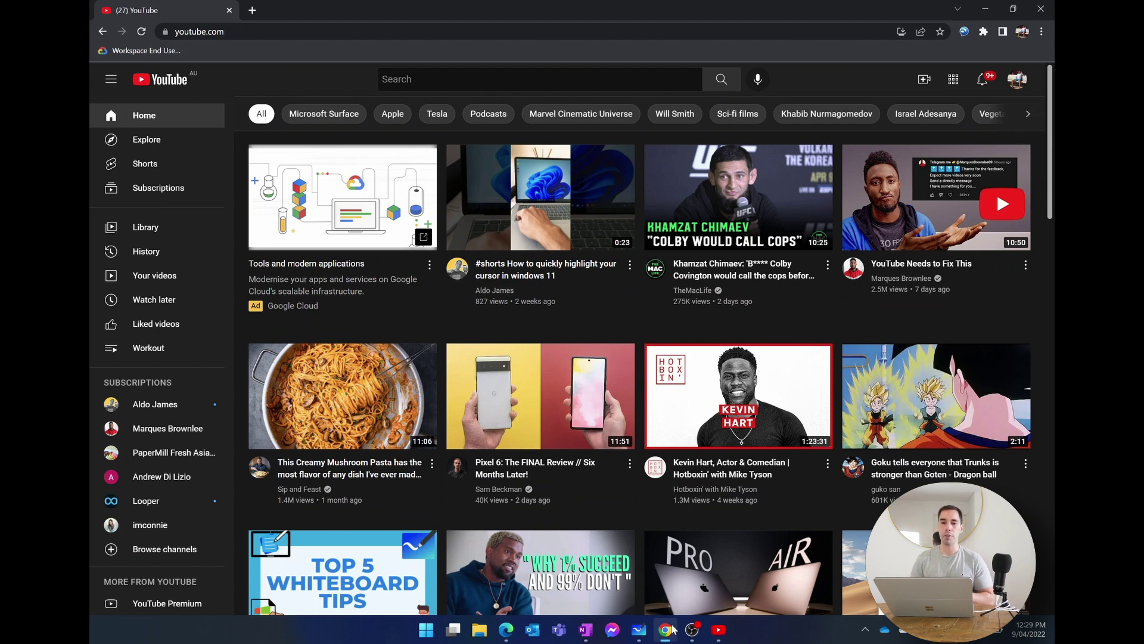
{"action": "key", "text": "ctrl"}
{"action": "key", "text": "ctrl"}
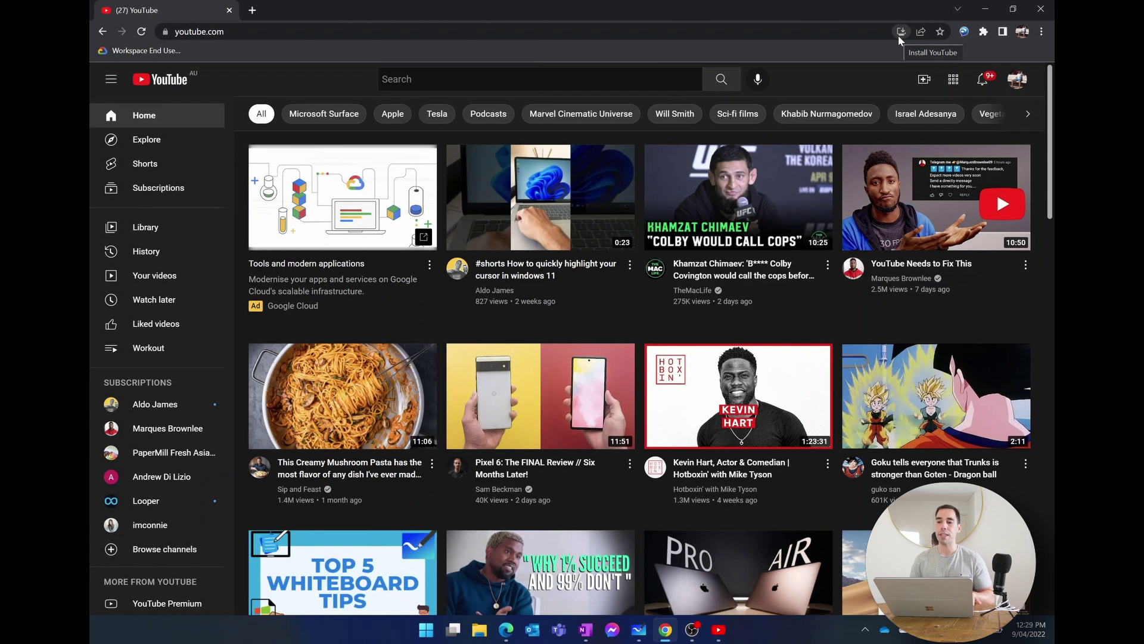
{"action": "key", "text": "ctrl"}
{"action": "key", "text": "ctrl"}
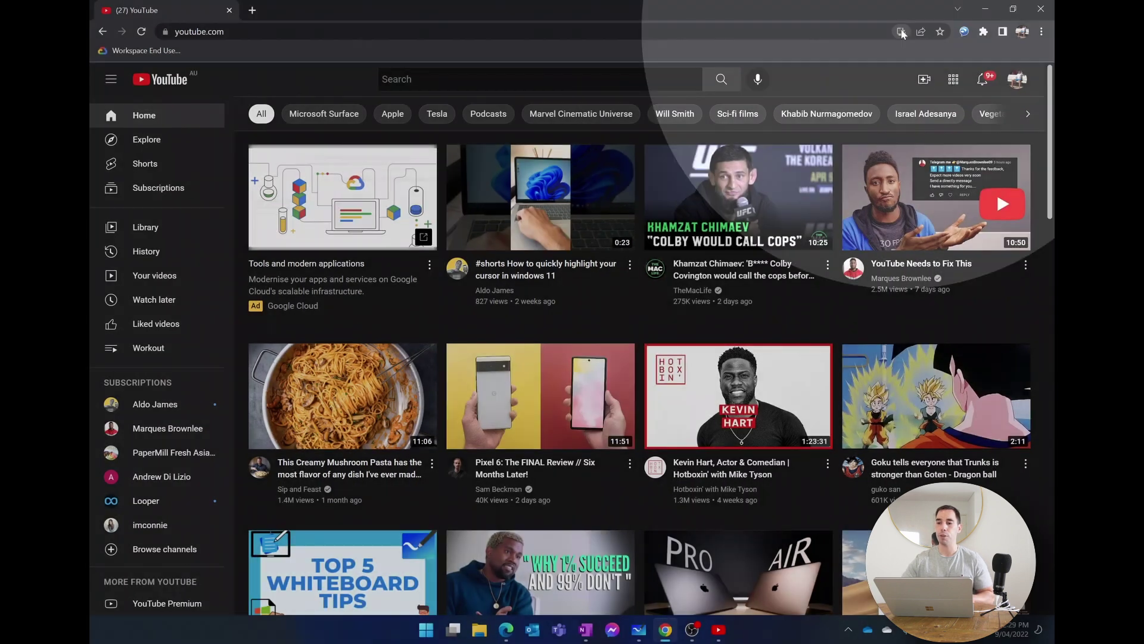
{"action": "left_click", "coordinate": [901, 32]}
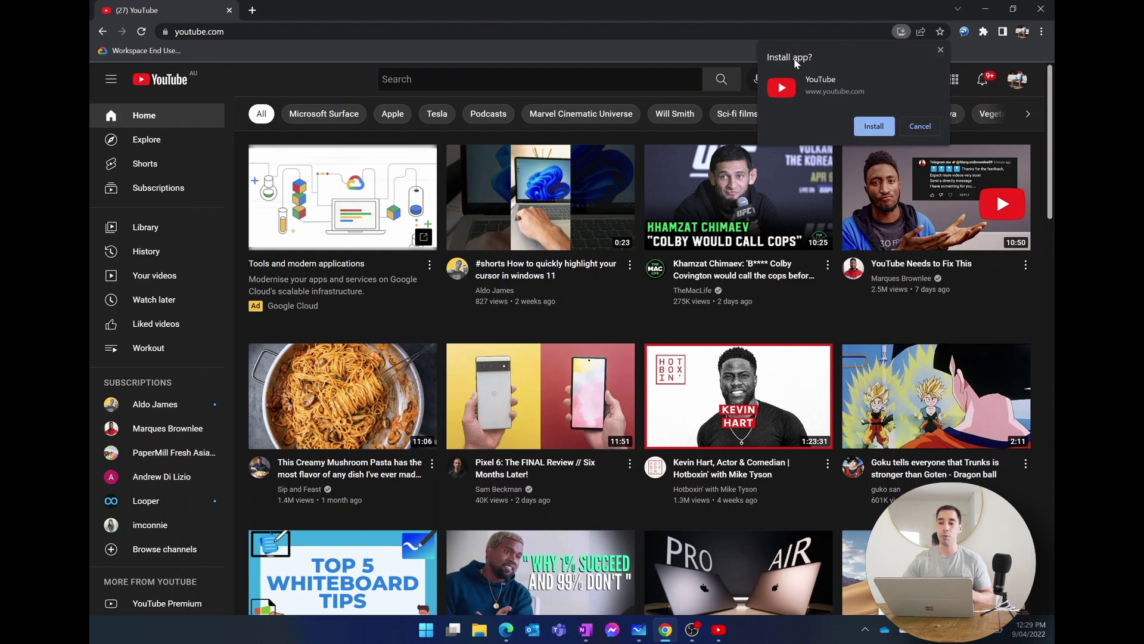
{"action": "left_click", "coordinate": [876, 126]}
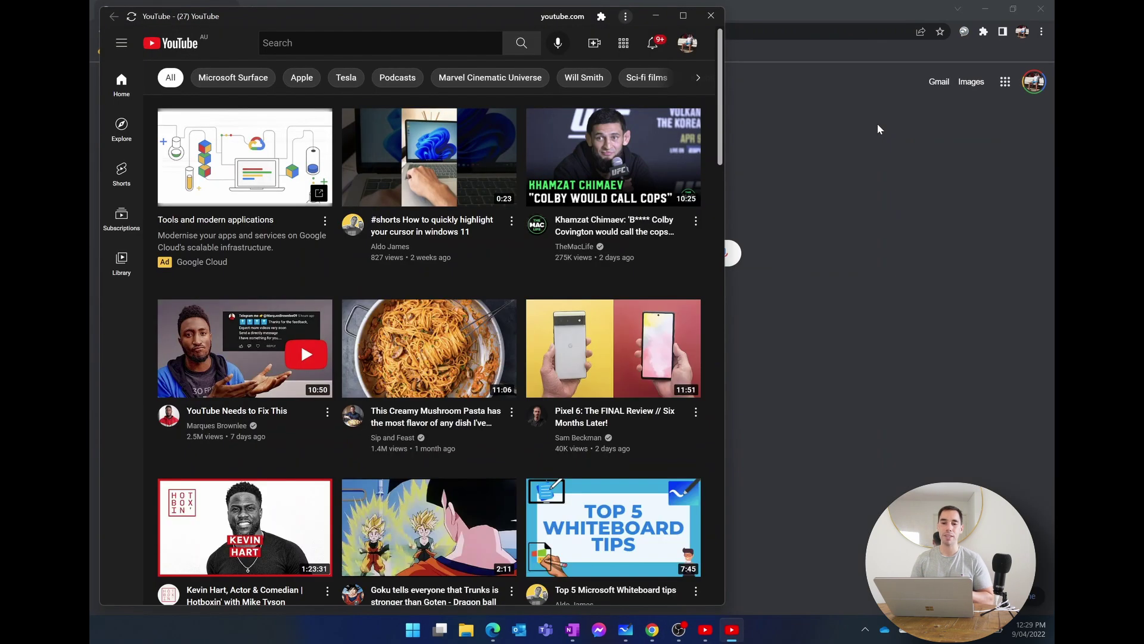
Maximize the Chrome-installed YouTube app and pin it to the taskbar via its jump list.
{"action": "left_click", "coordinate": [682, 22]}
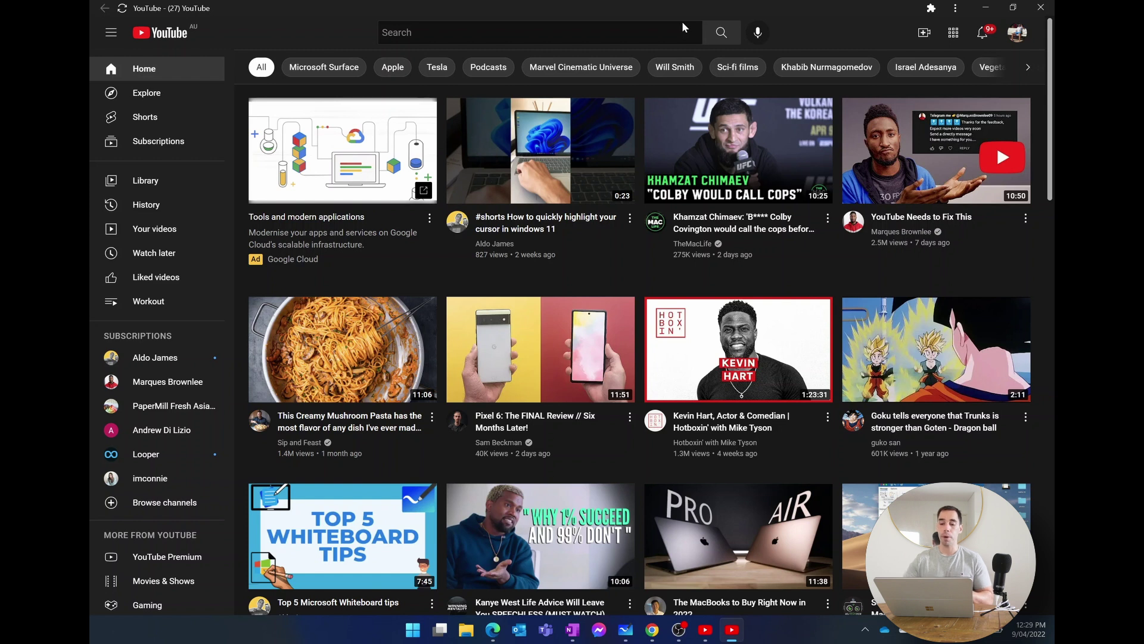
{"action": "mouse_move", "coordinate": [730, 634]}
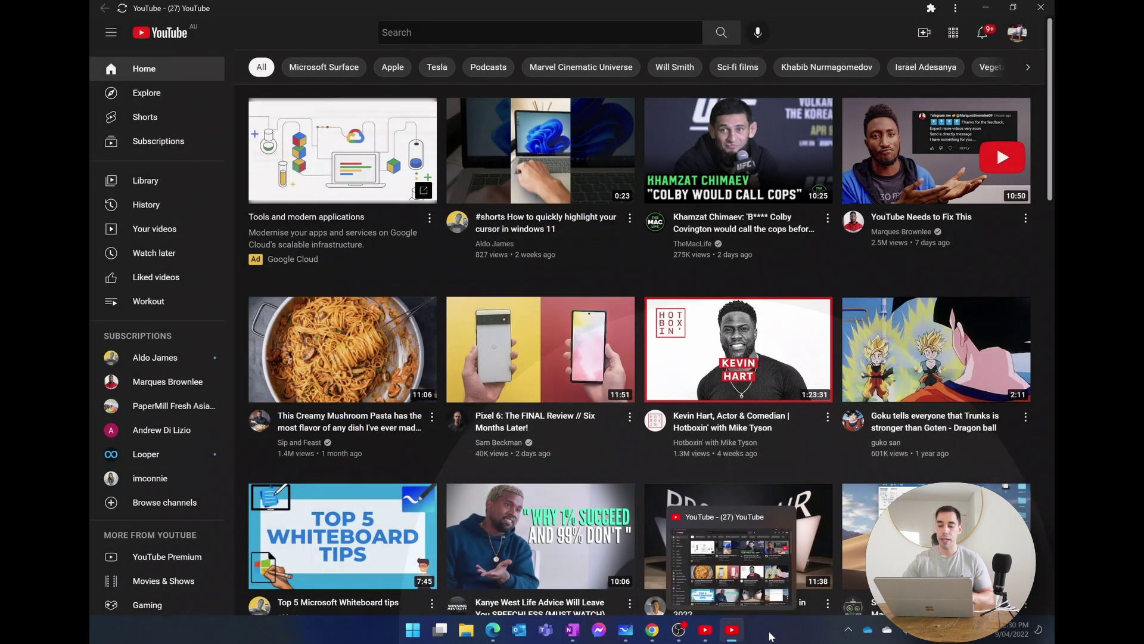
{"action": "right_click", "coordinate": [737, 631]}
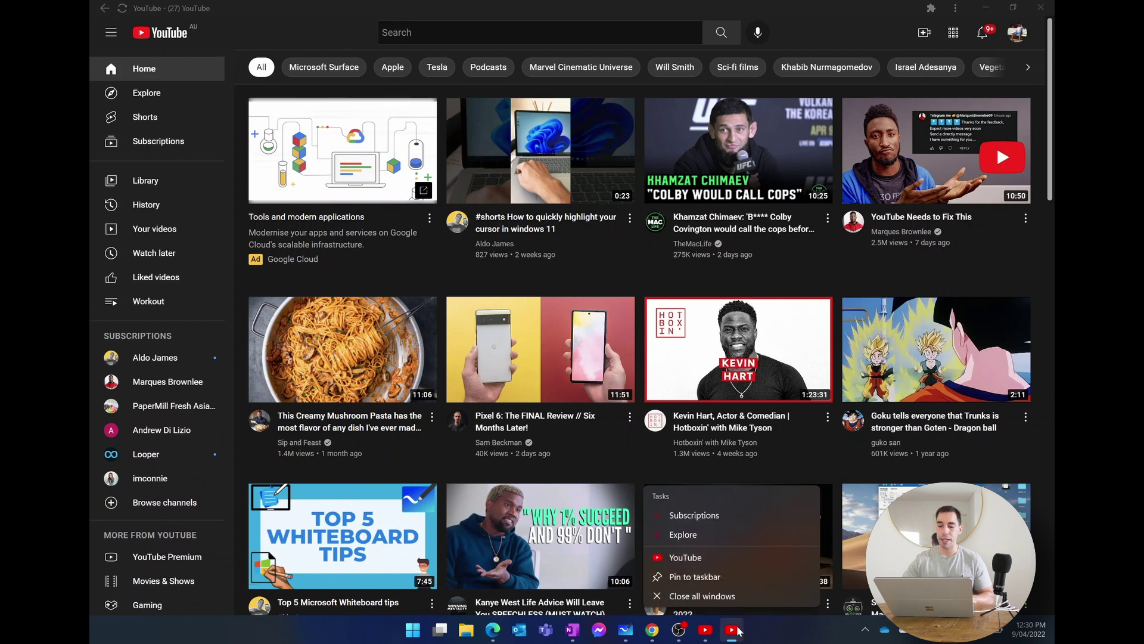
{"action": "left_click", "coordinate": [724, 577]}
{"action": "mouse_move", "coordinate": [741, 638]}
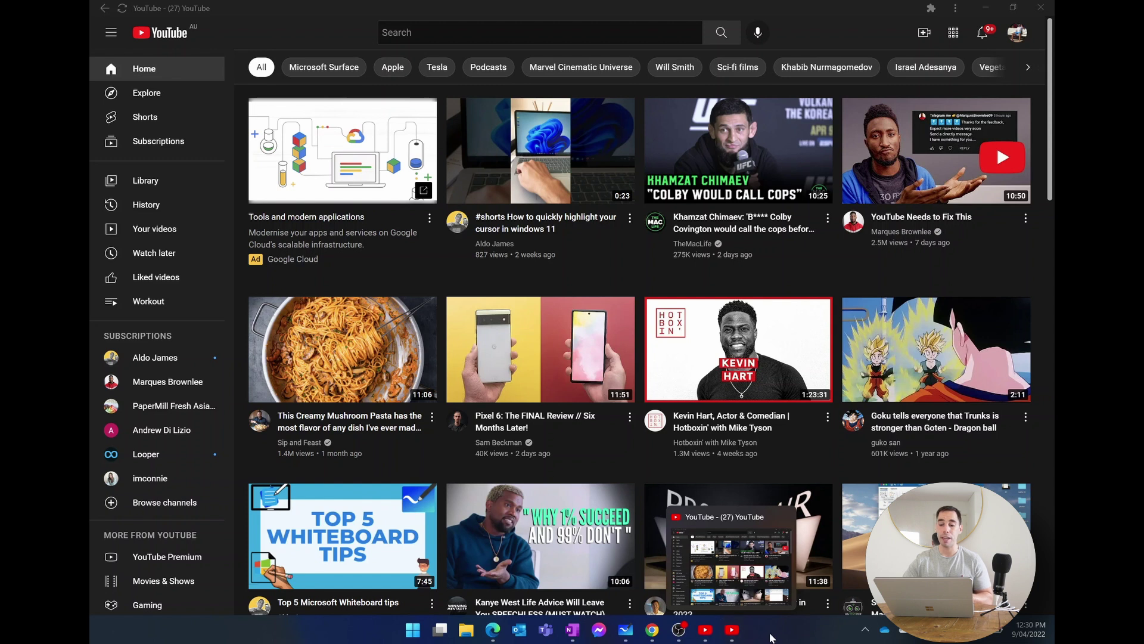
{"action": "left_click", "coordinate": [412, 631]}
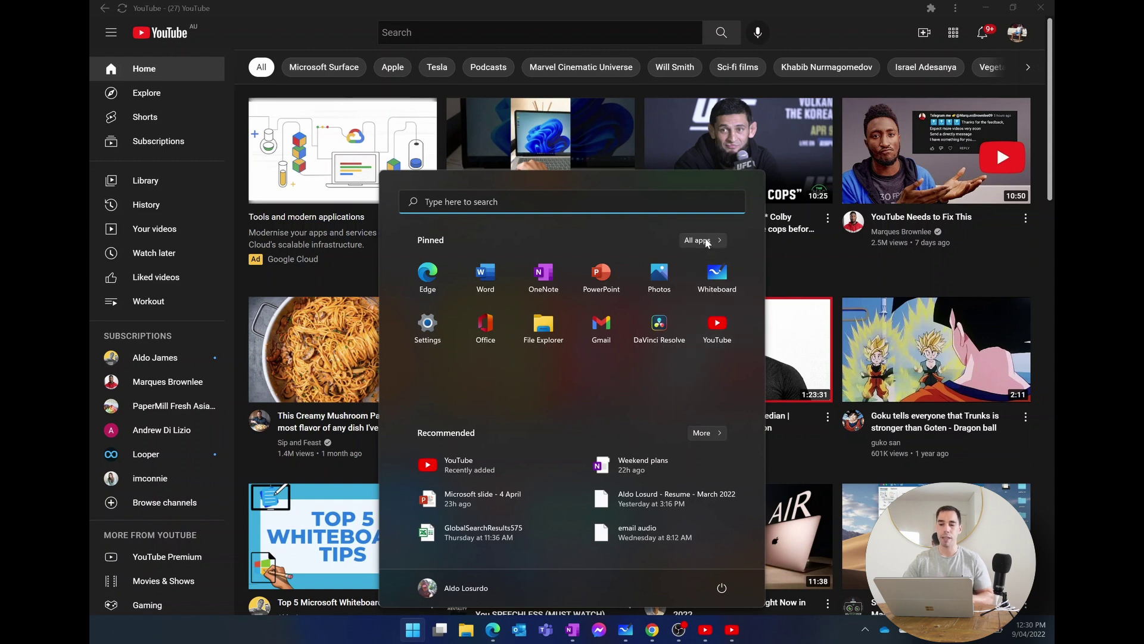
{"action": "left_click", "coordinate": [706, 239]}
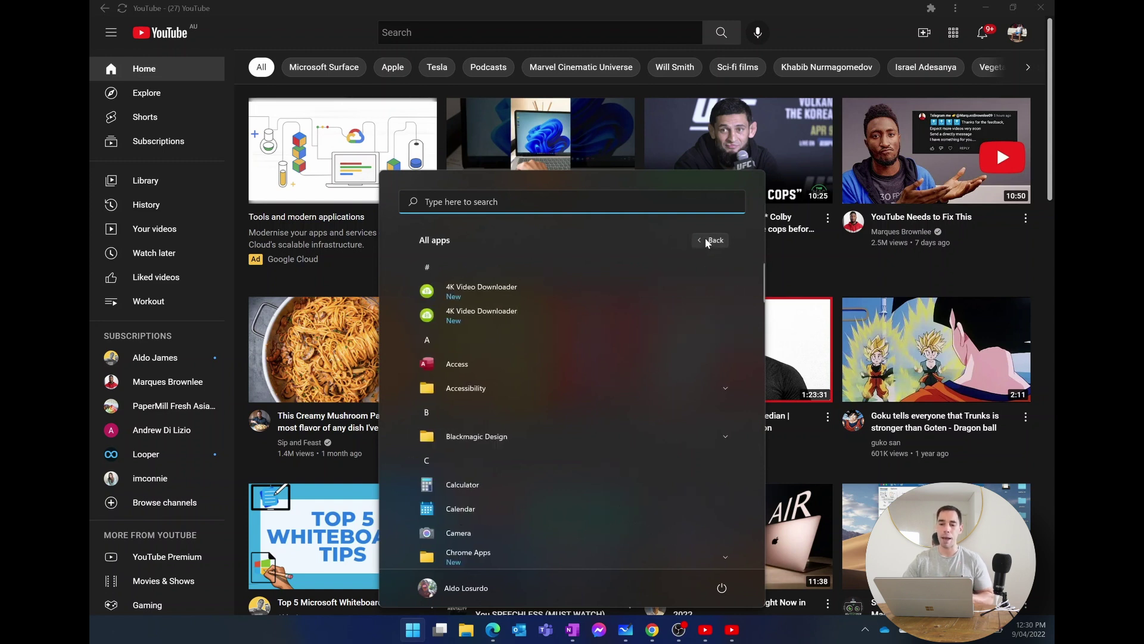
{"action": "scroll", "coordinate": [563, 379], "scroll_direction": "down", "scroll_amount": 10}
{"action": "scroll", "coordinate": [565, 381], "scroll_direction": "down", "scroll_amount": 12}
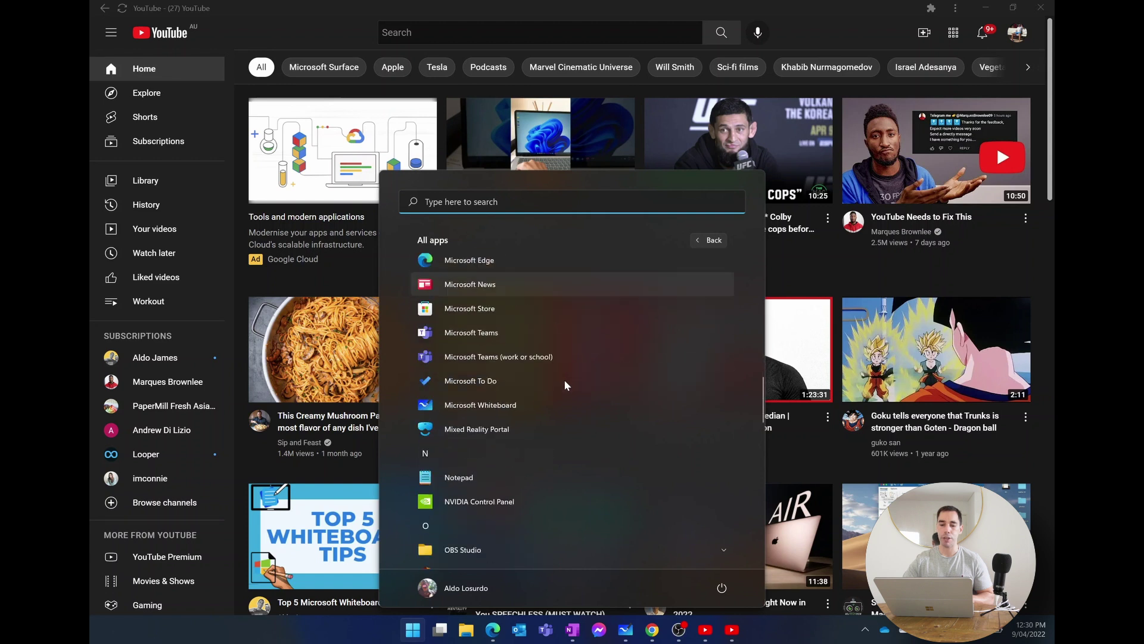
{"action": "scroll", "coordinate": [564, 379], "scroll_direction": "down", "scroll_amount": 5}
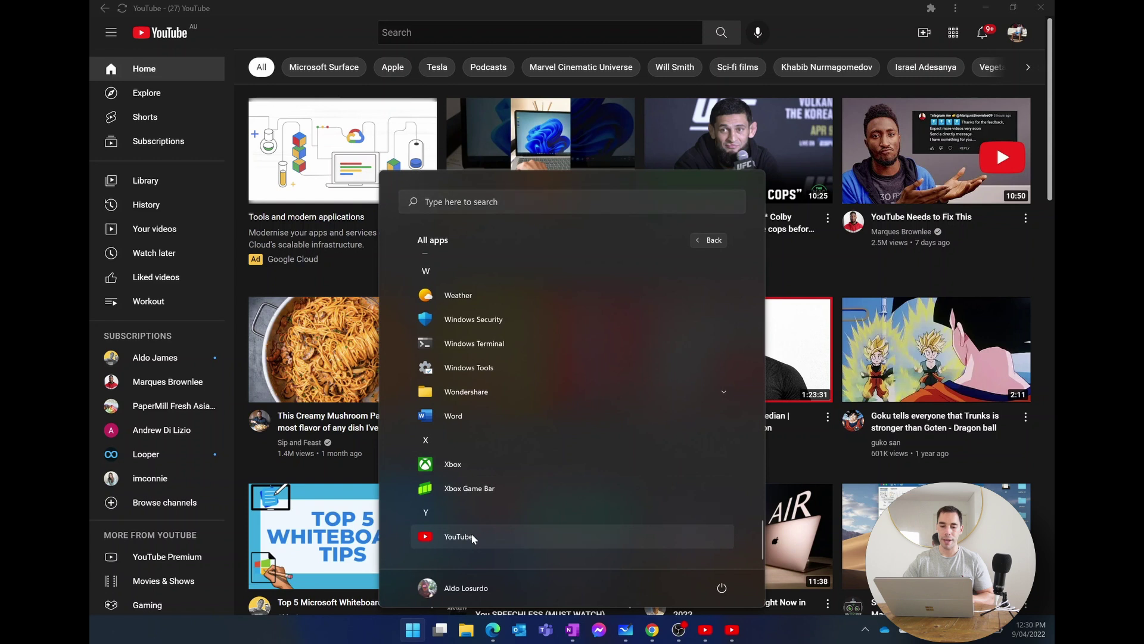
{"action": "right_click", "coordinate": [472, 536]}
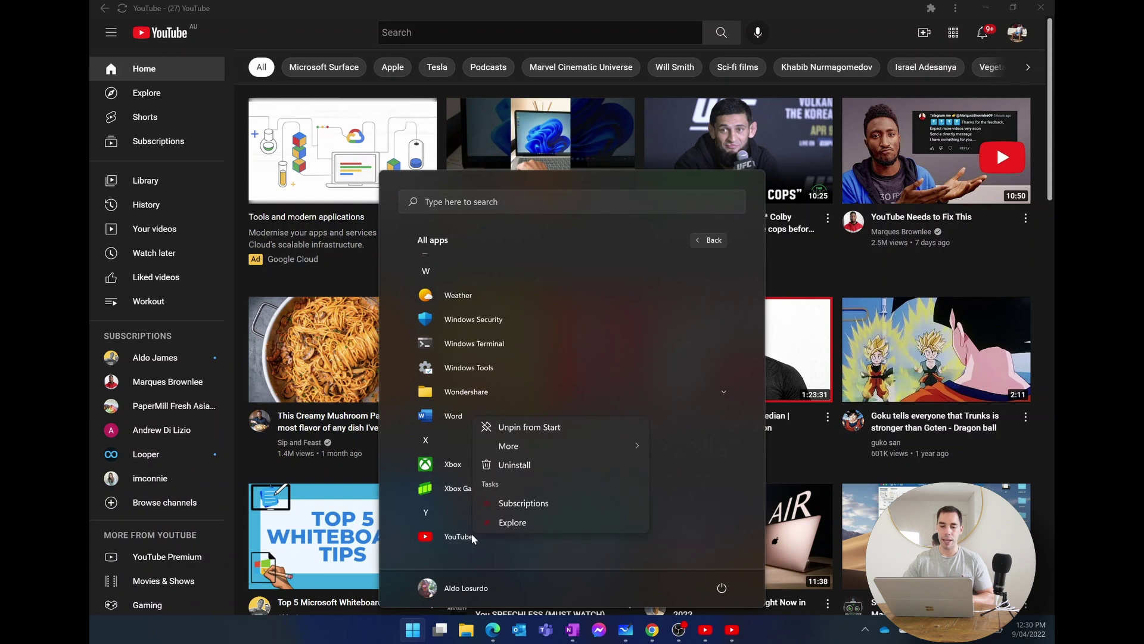
{"action": "left_click", "coordinate": [548, 561]}
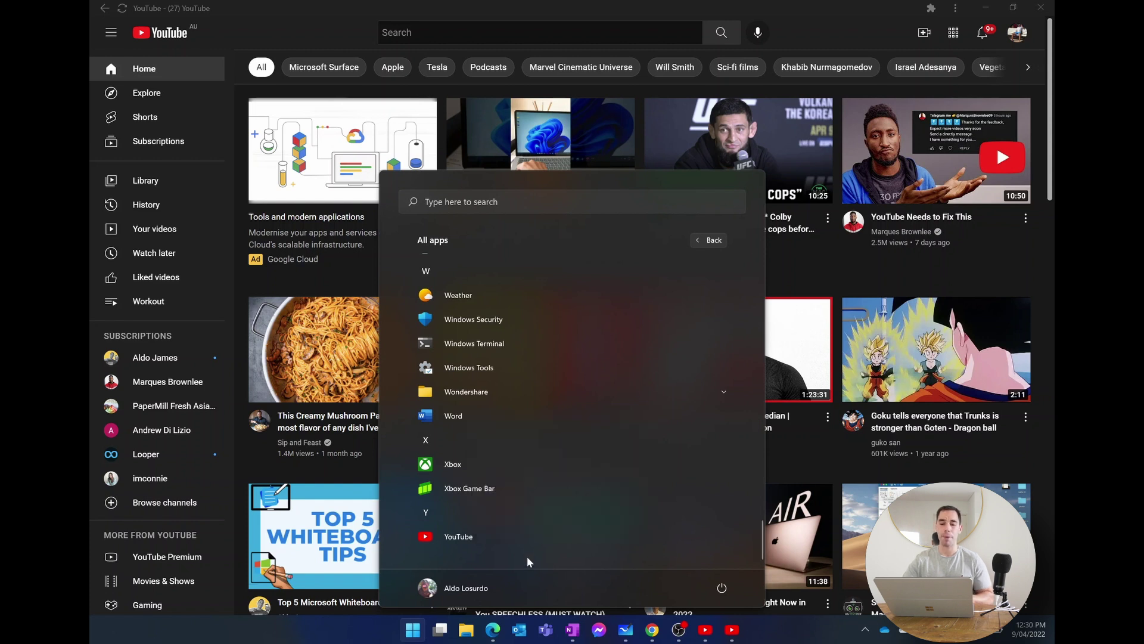
Search 'uninstall' to open Add or remove programs and scroll to the two YouTube entries.
{"action": "left_click", "coordinate": [448, 538]}
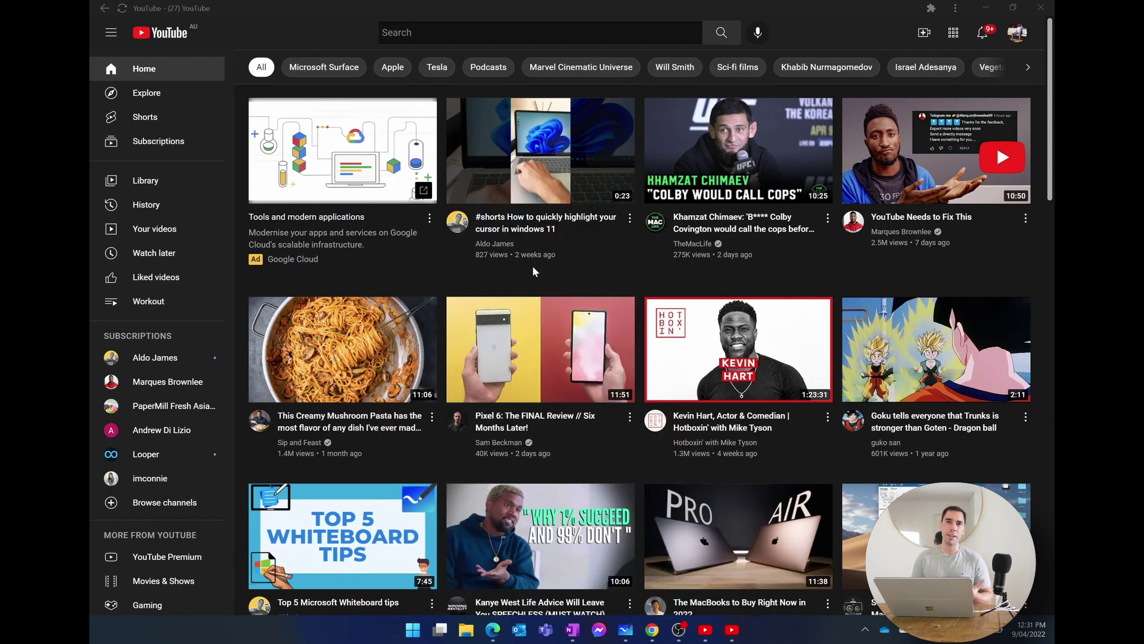
{"action": "key", "text": "super"}
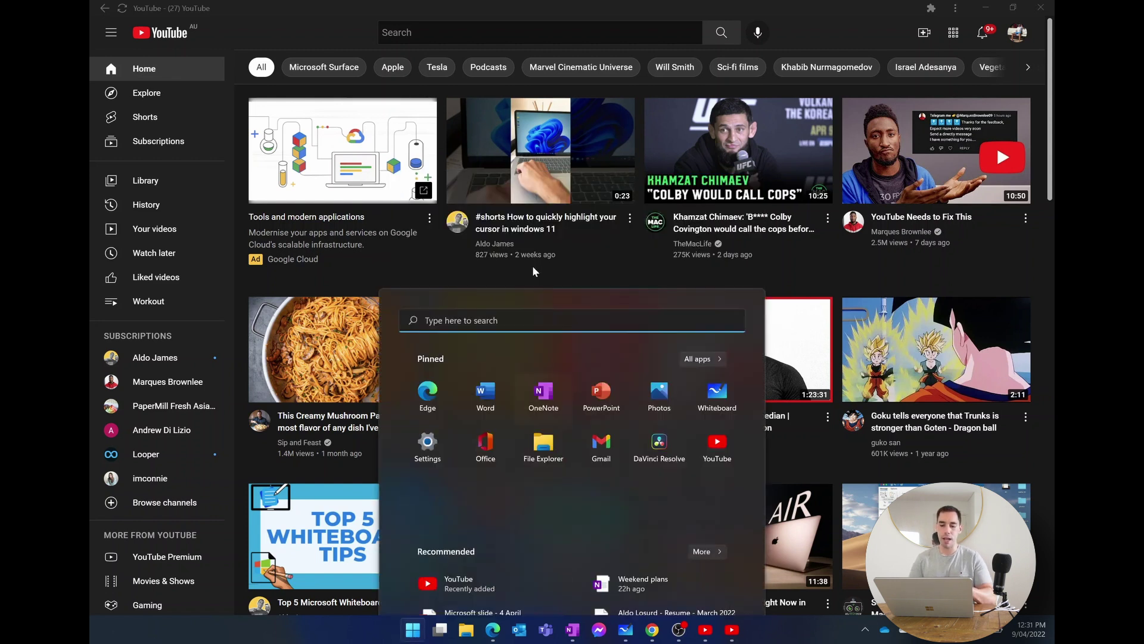
{"action": "type", "text": "uninstall"}
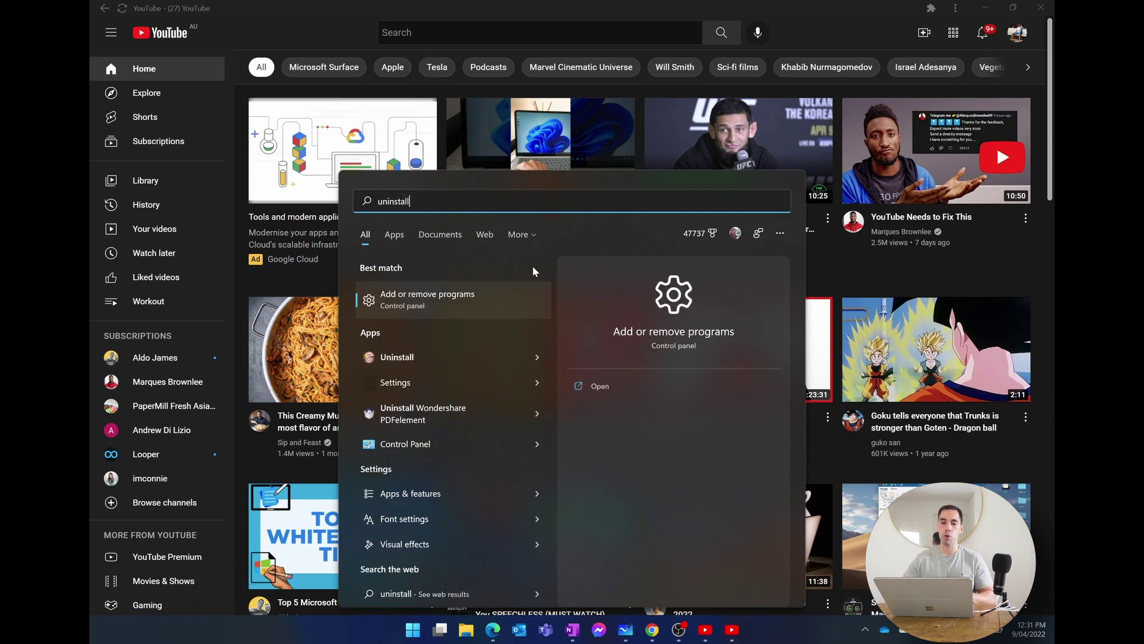
{"action": "left_click", "coordinate": [434, 298]}
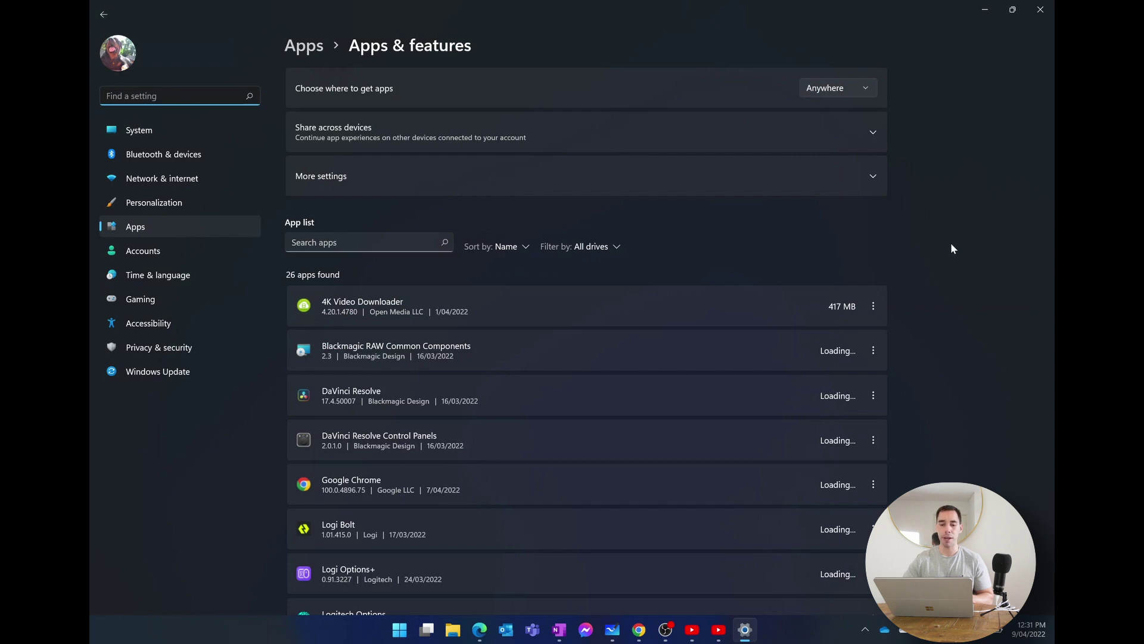
{"action": "scroll", "coordinate": [952, 248], "scroll_direction": "down", "scroll_amount": 10}
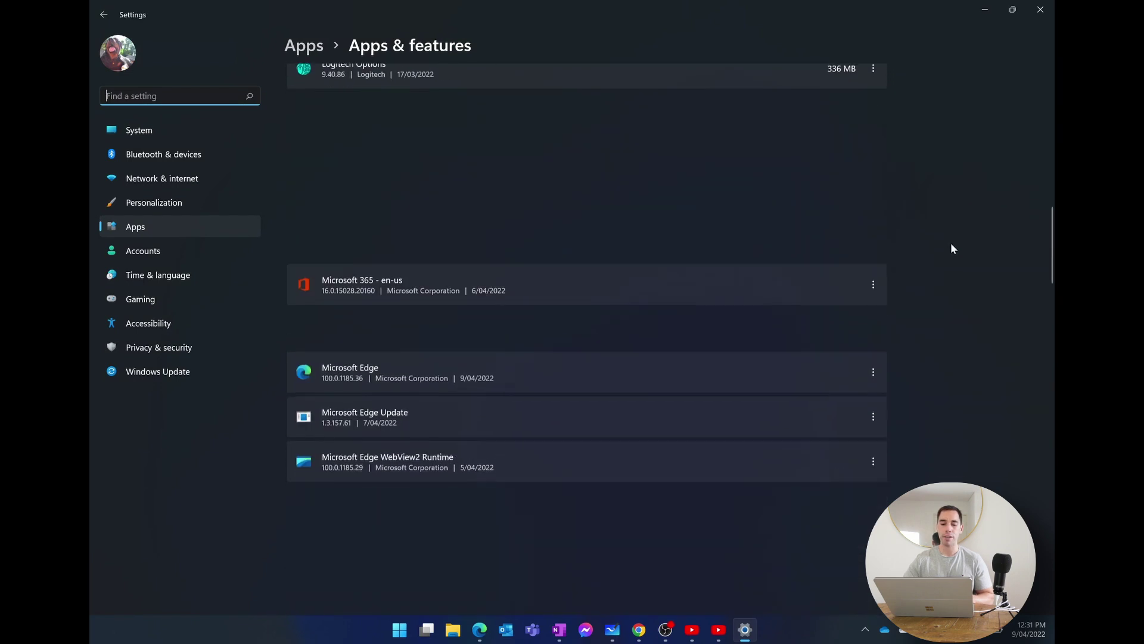
{"action": "scroll", "coordinate": [951, 249], "scroll_direction": "down", "scroll_amount": 8}
{"action": "scroll", "coordinate": [952, 248], "scroll_direction": "down", "scroll_amount": 20}
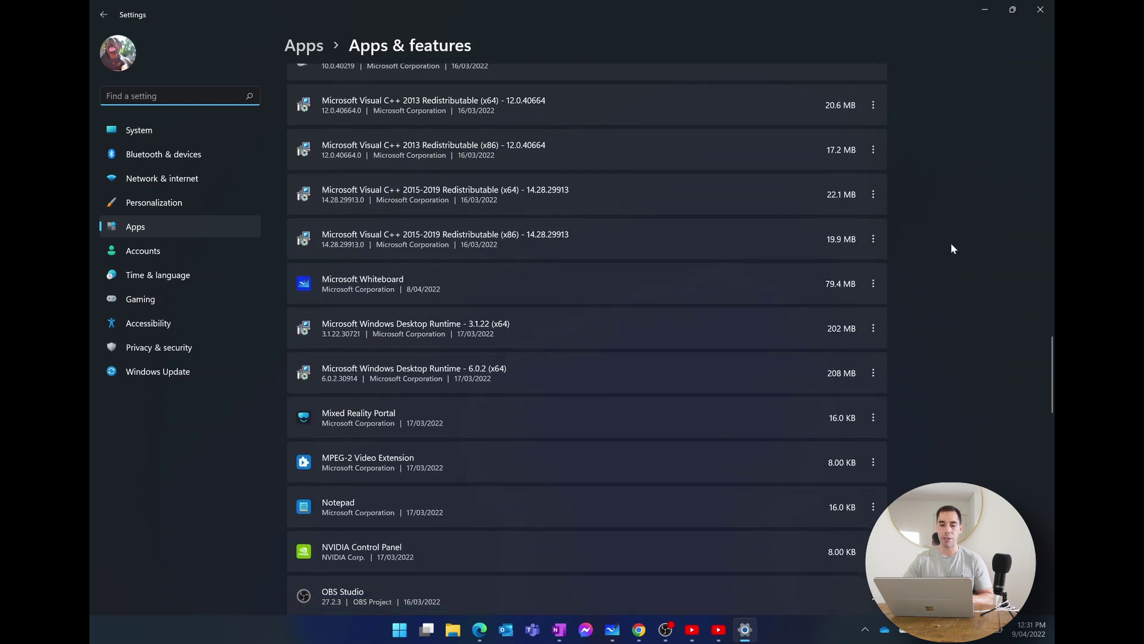
{"action": "scroll", "coordinate": [952, 248], "scroll_direction": "down", "scroll_amount": 8}
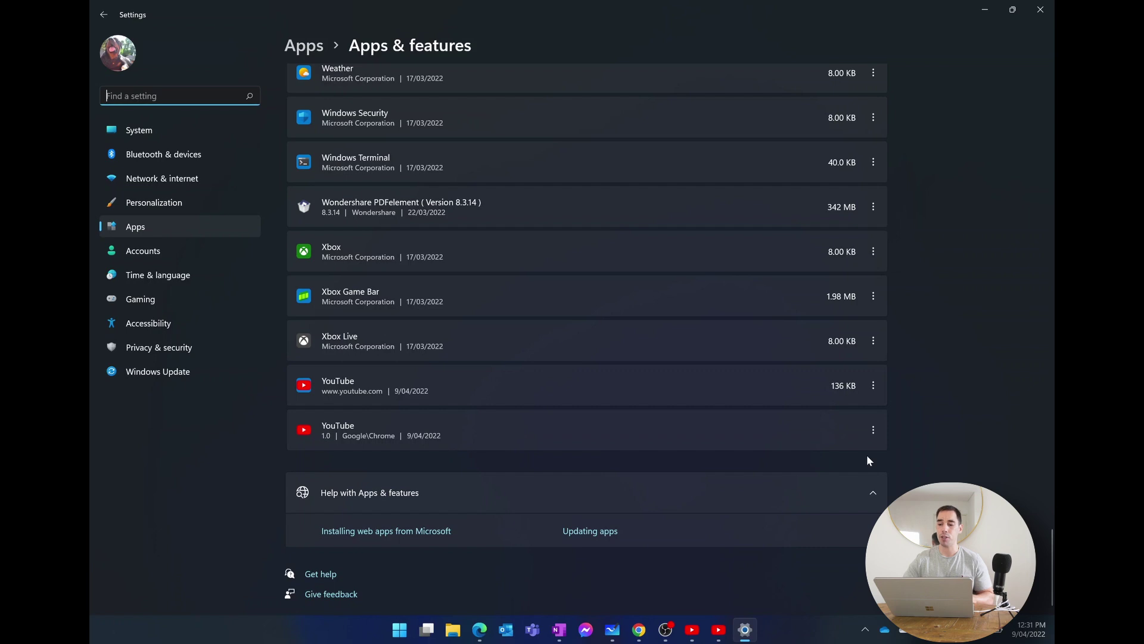
Uninstall the Chrome-installed YouTube app, confirming removal in Chrome's dialog.
{"action": "left_click", "coordinate": [874, 430]}
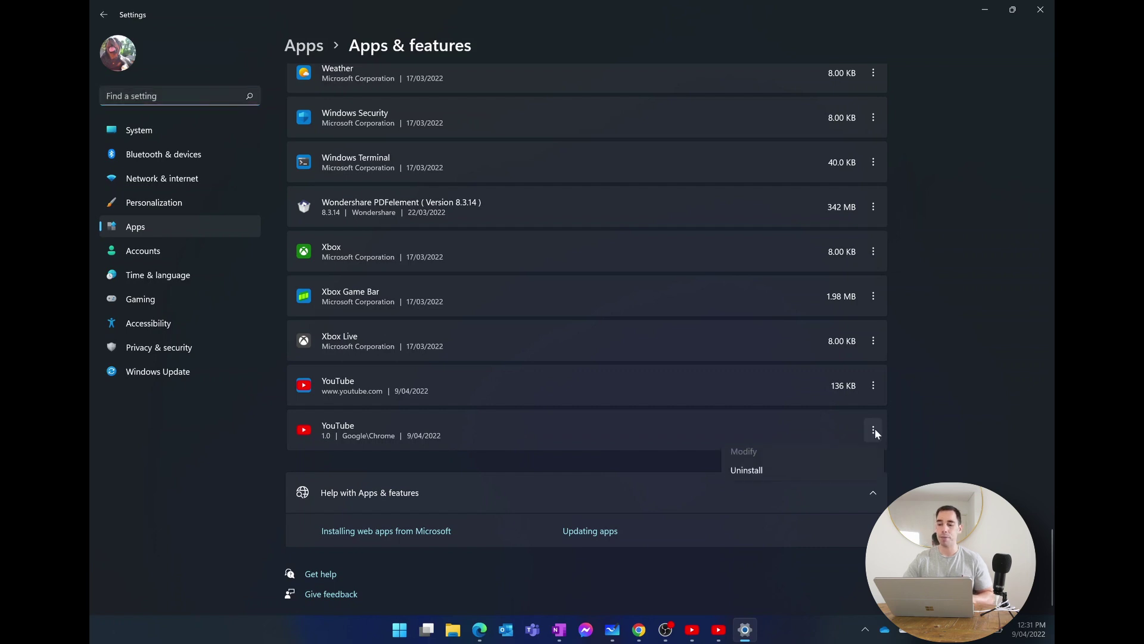
{"action": "left_click", "coordinate": [782, 472]}
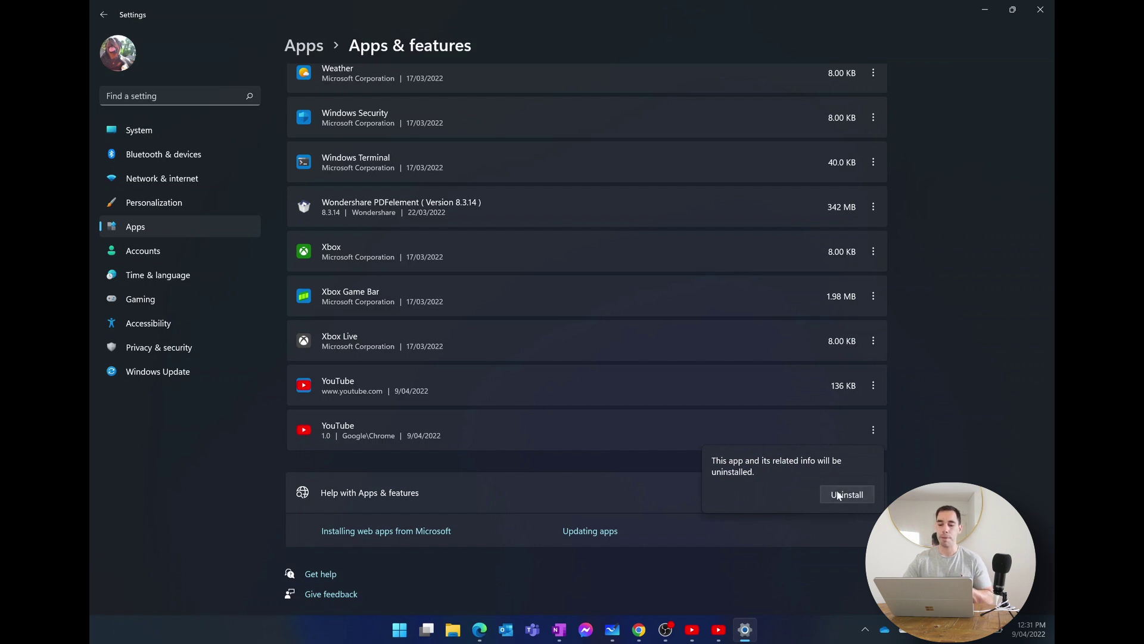
{"action": "left_click", "coordinate": [846, 494]}
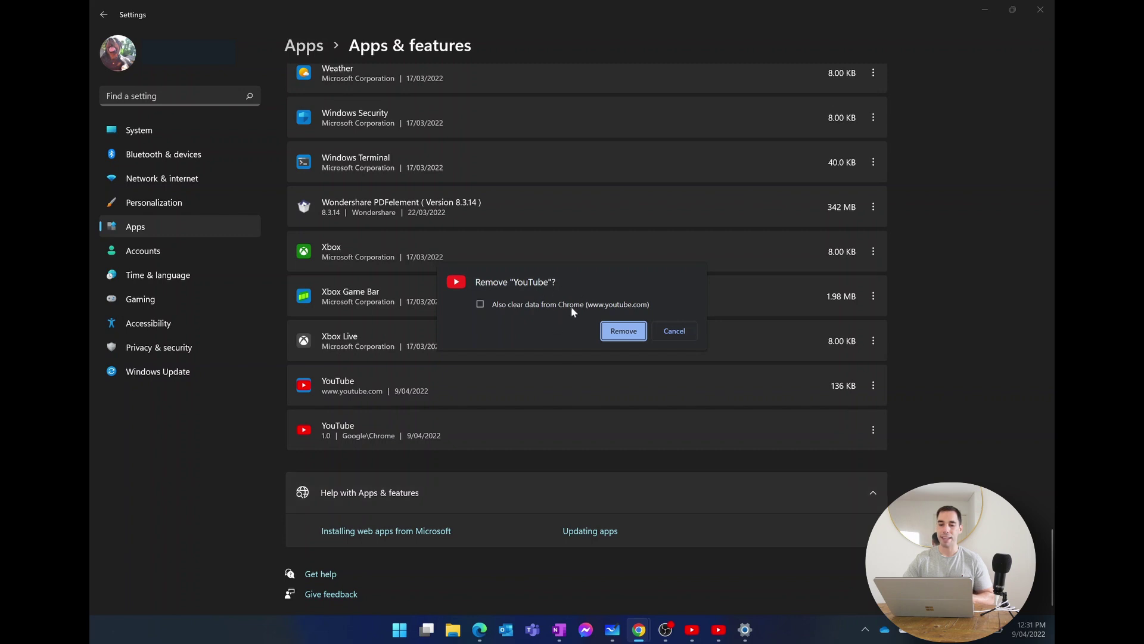
{"action": "left_click", "coordinate": [624, 331]}
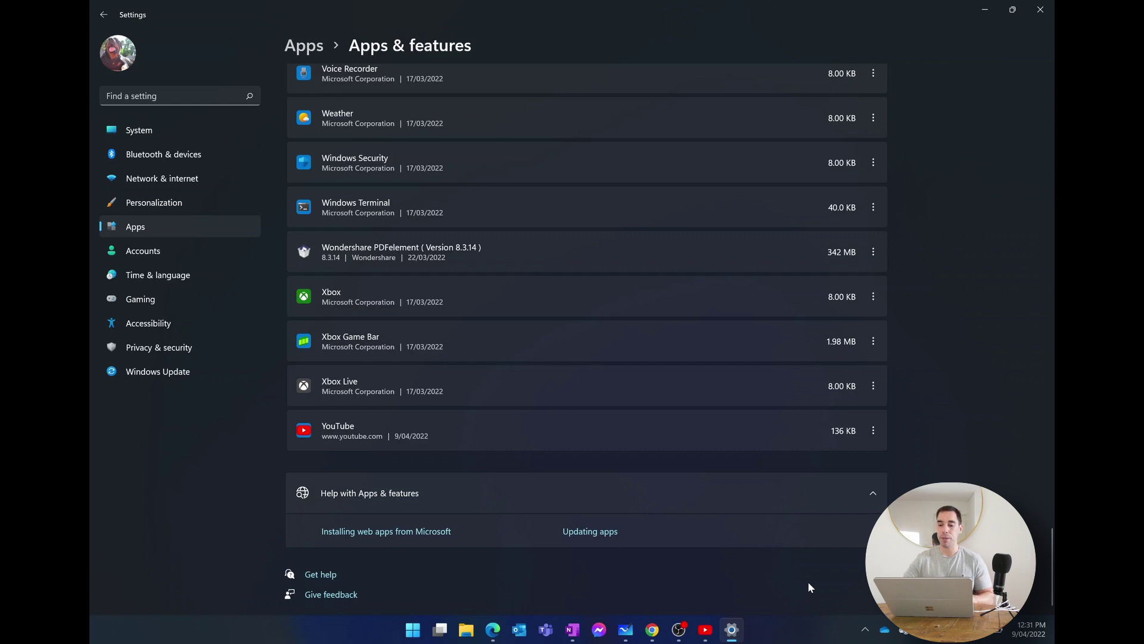
Uninstall the remaining Edge-installed YouTube app.
{"action": "left_click", "coordinate": [873, 430]}
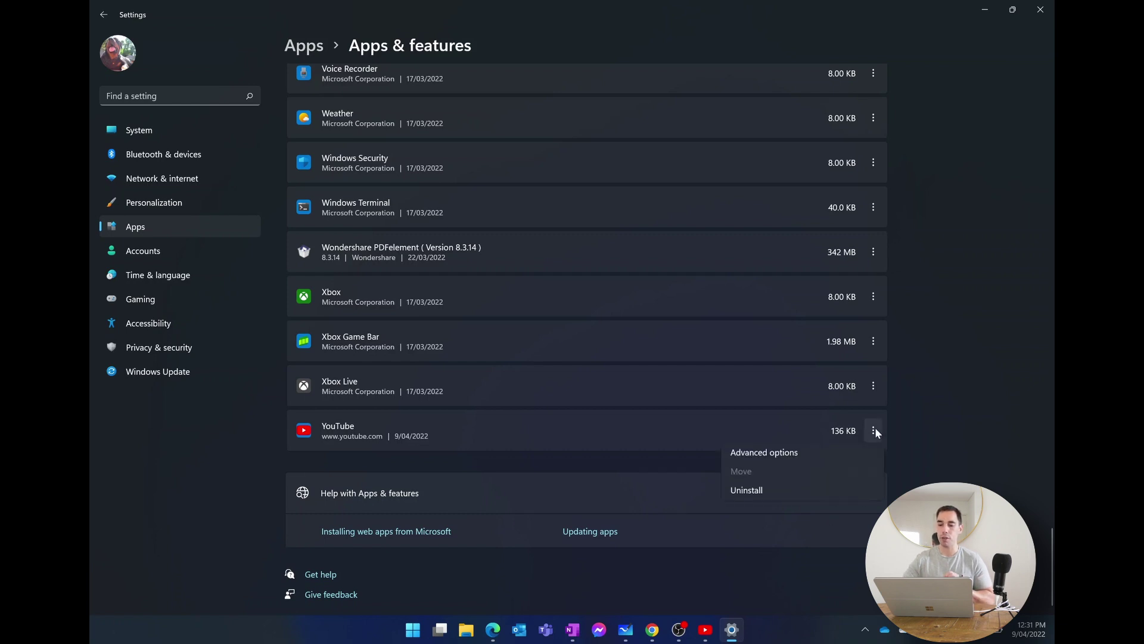
{"action": "left_click", "coordinate": [775, 493]}
{"action": "left_click", "coordinate": [833, 499]}
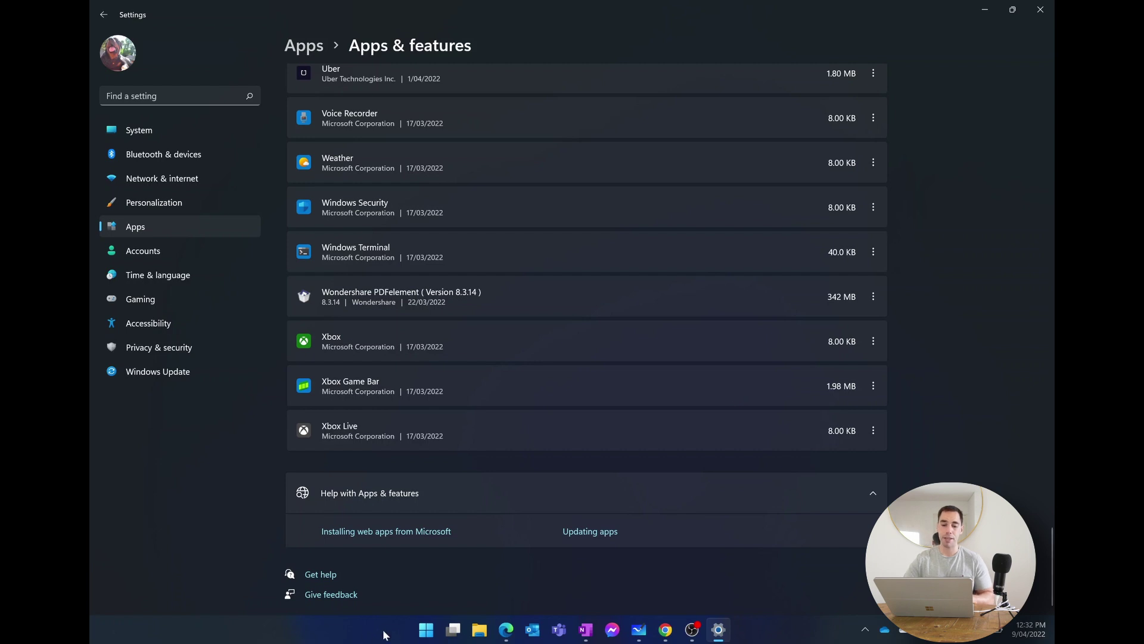
Return to the Oberlo YouTube statistics article in Edge and scroll to section 3.
{"action": "left_click", "coordinate": [425, 630]}
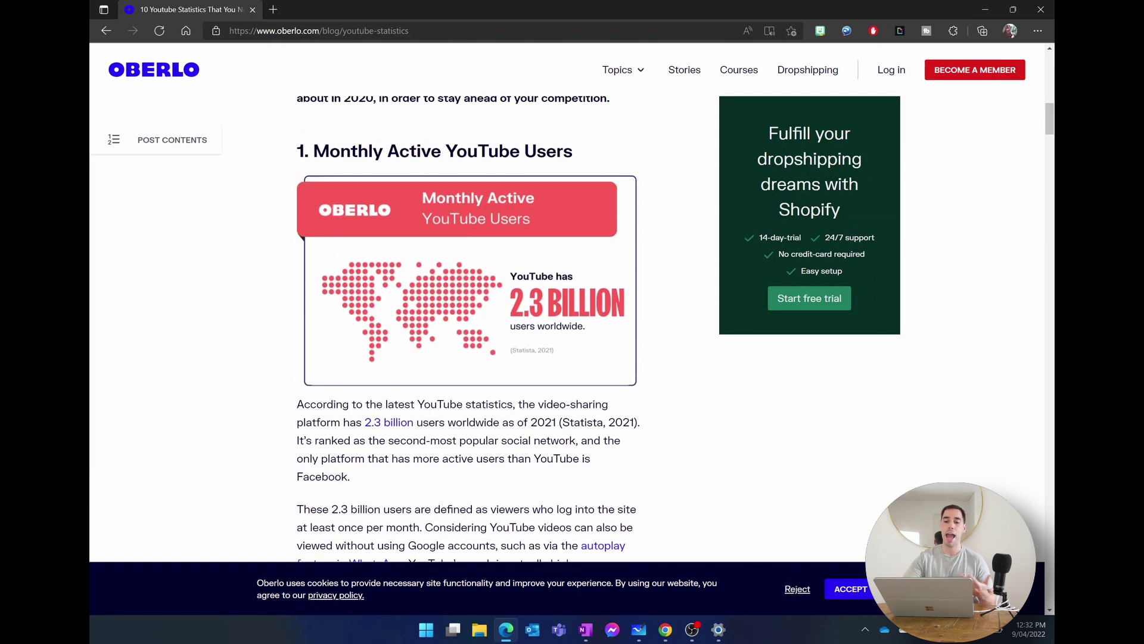
{"action": "scroll", "coordinate": [470, 328], "scroll_direction": "down", "scroll_amount": 8}
{"action": "scroll", "coordinate": [470, 328], "scroll_direction": "down", "scroll_amount": 2}
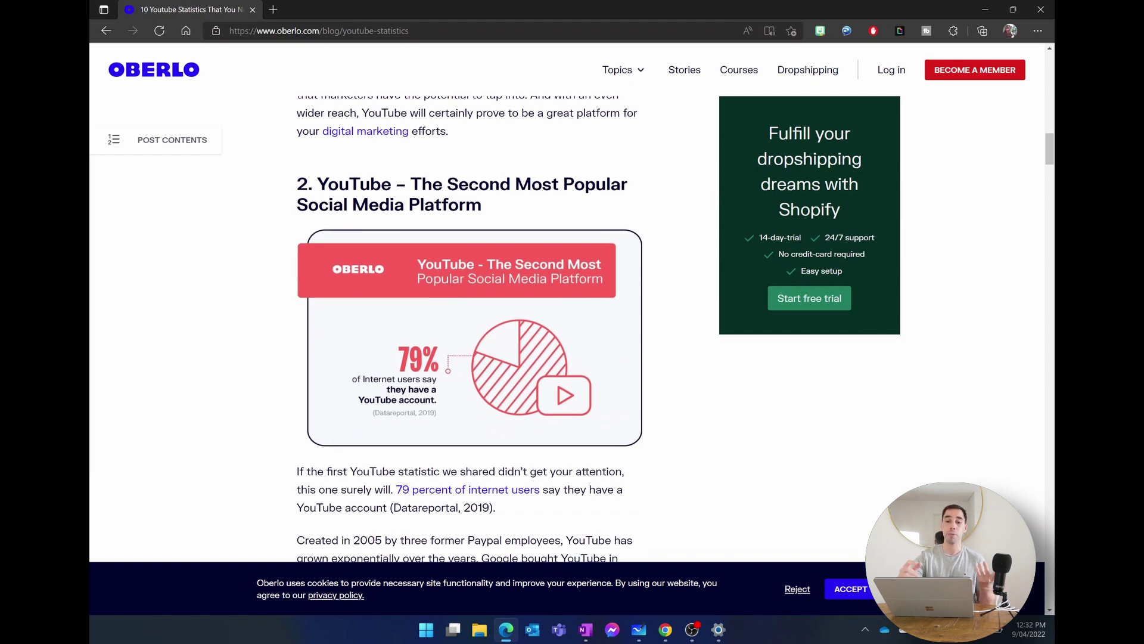
{"action": "scroll", "coordinate": [470, 328], "scroll_direction": "down", "scroll_amount": 10}
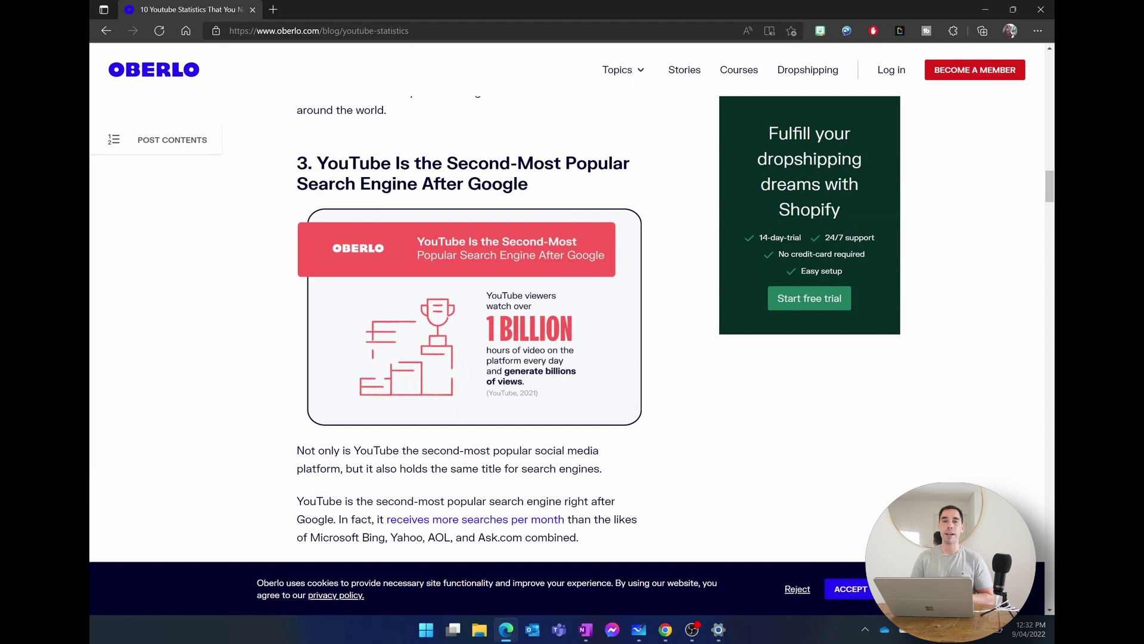